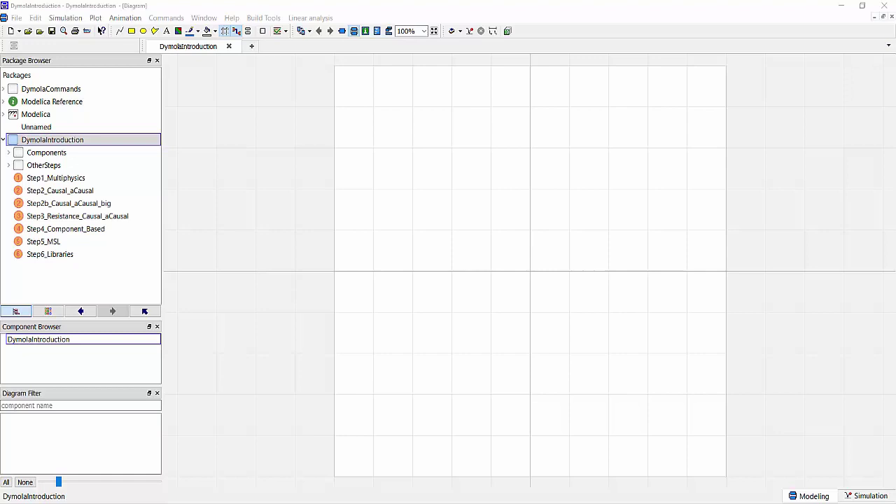
Open Step1_Multiphysics to show the car image with its seven physics domain labels.
left_click(72, 179)
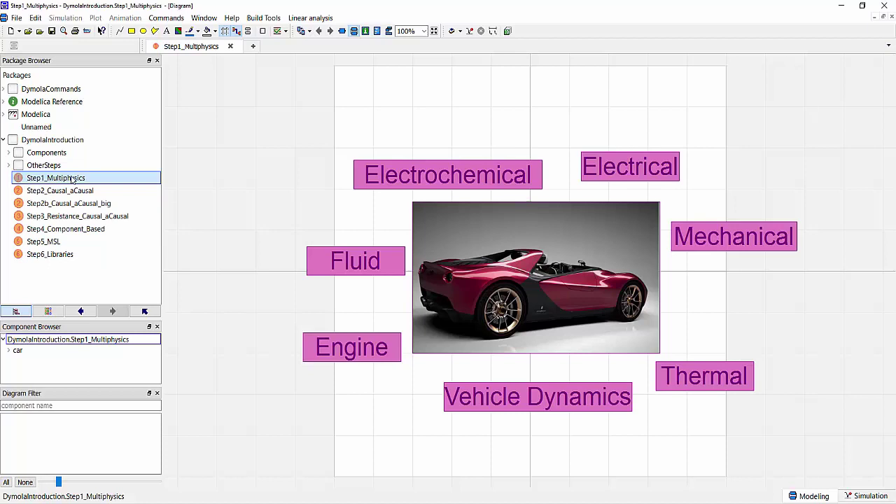
Show the car component's inner DCPM_Cooling diagram with DC motor, load and coolant circuit.
left_click(513, 271)
right_click(555, 230)
left_click(631, 236)
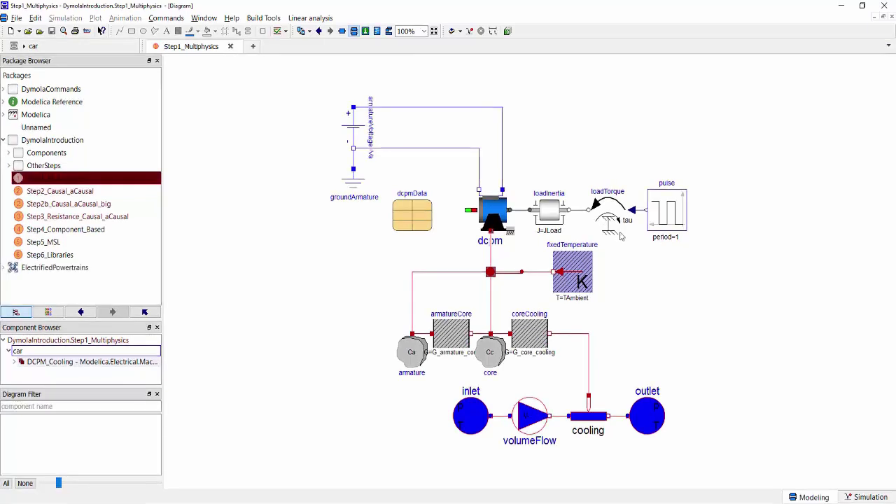
Simulate Step1_Multiphysics and plot core temperature and torque results in a maximized plot window.
left_click(471, 32)
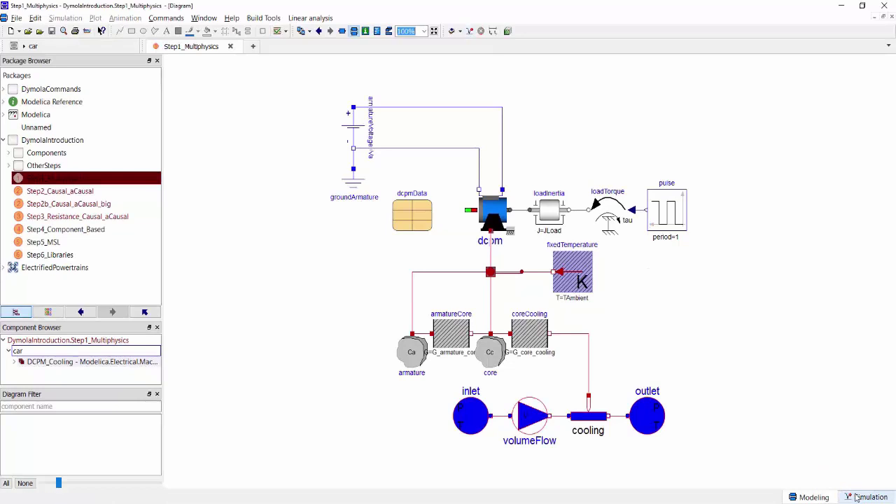
left_click(856, 497)
left_click(166, 17)
left_click(179, 30)
left_click(879, 62)
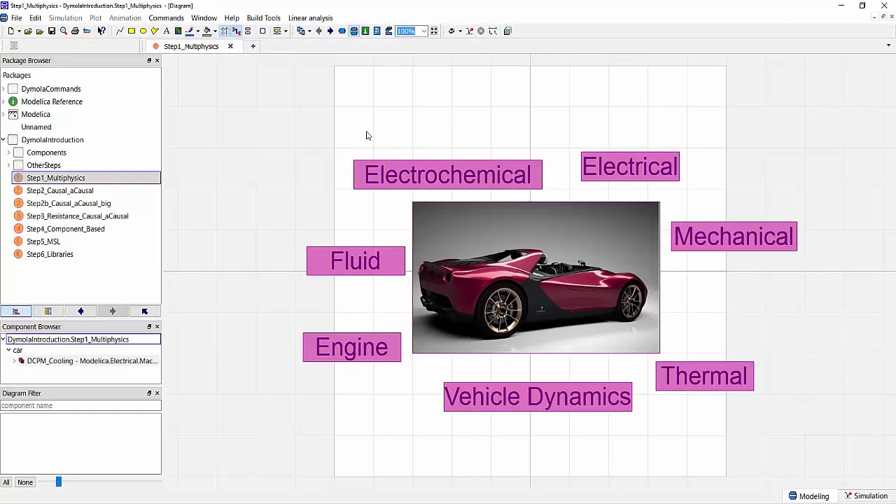
Open Step2_Causal_aCausal and select its shock absorber component in the diagram.
left_click(82, 193)
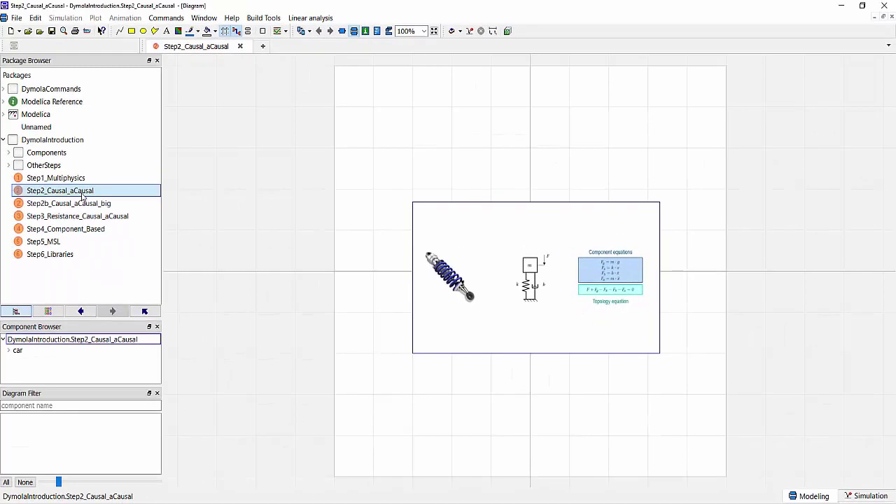
left_click(474, 230)
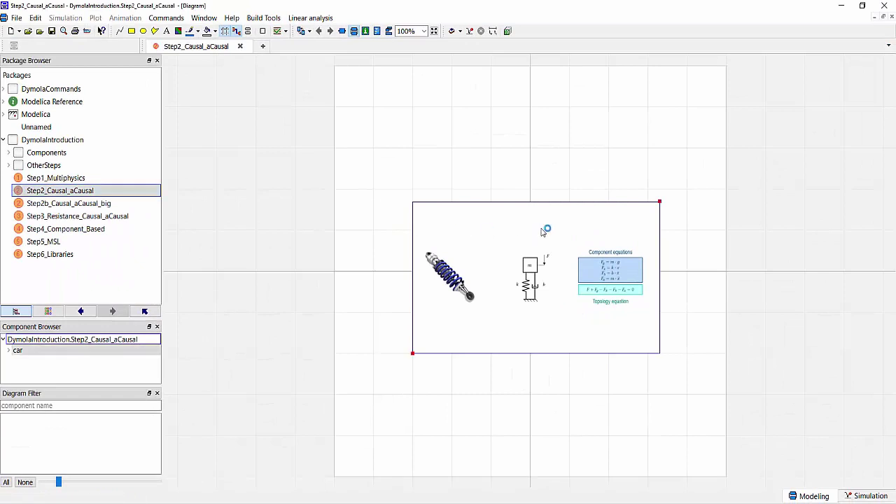
Open the Step2a_Causal_aCausal class and inspect the causal gain-and-integrator diagram (spring k=100, damper k=2).
right_click(544, 231)
left_click(591, 247)
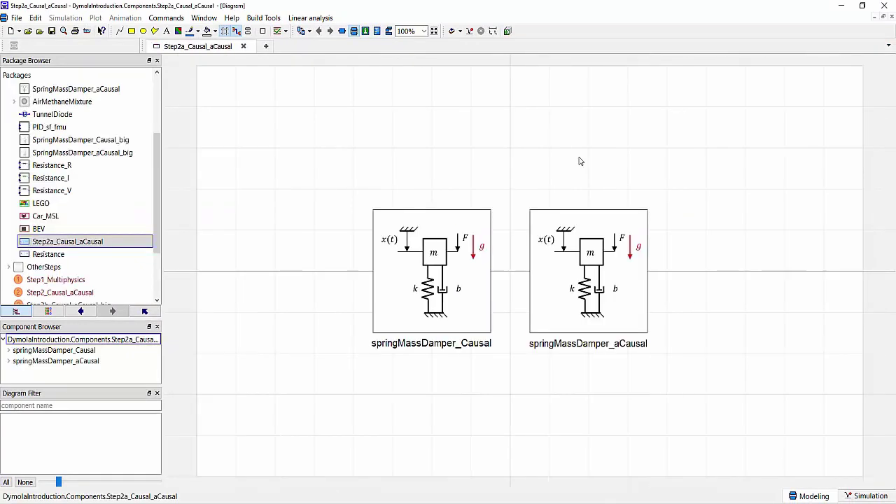
right_click(453, 224)
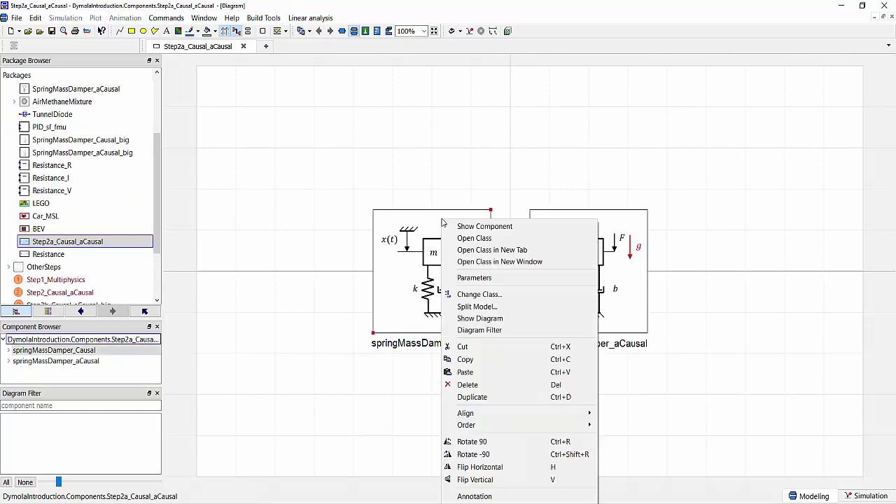
left_click(474, 232)
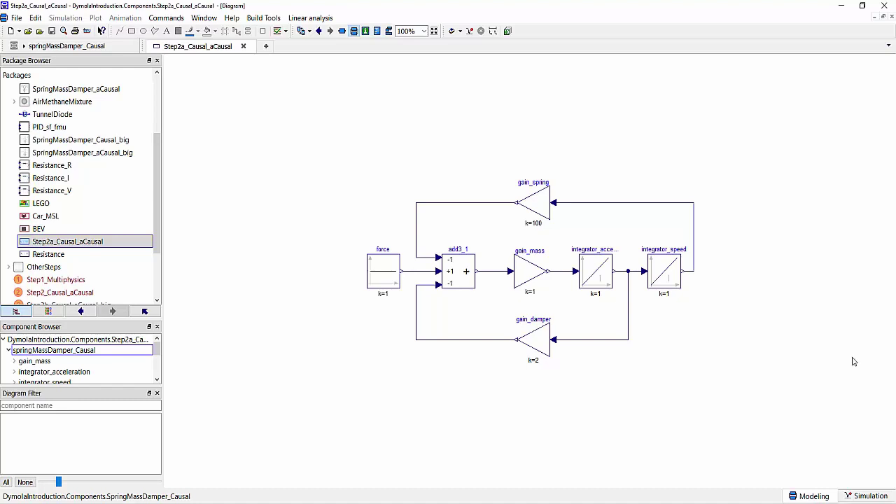
left_click(320, 37)
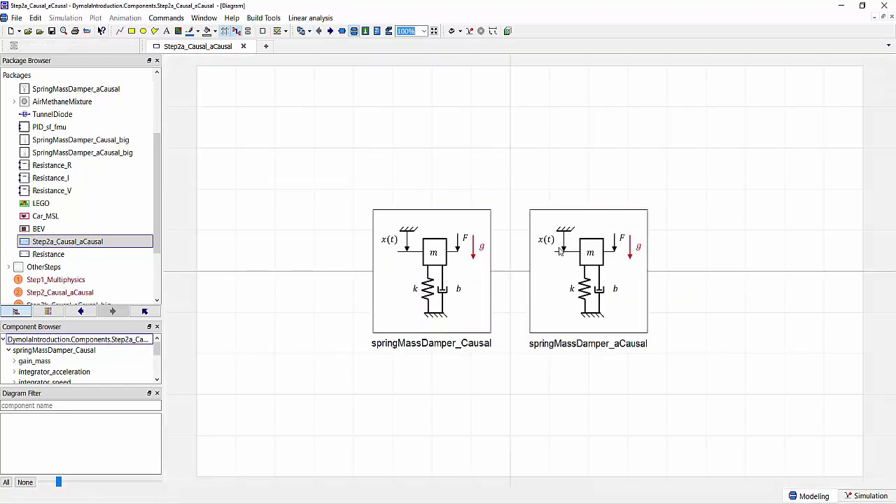
left_click(594, 224)
right_click(618, 223)
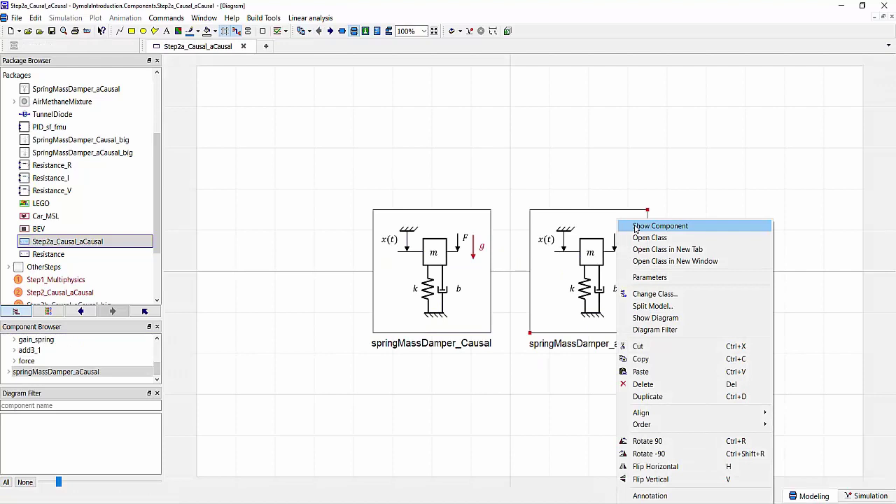
left_click(639, 238)
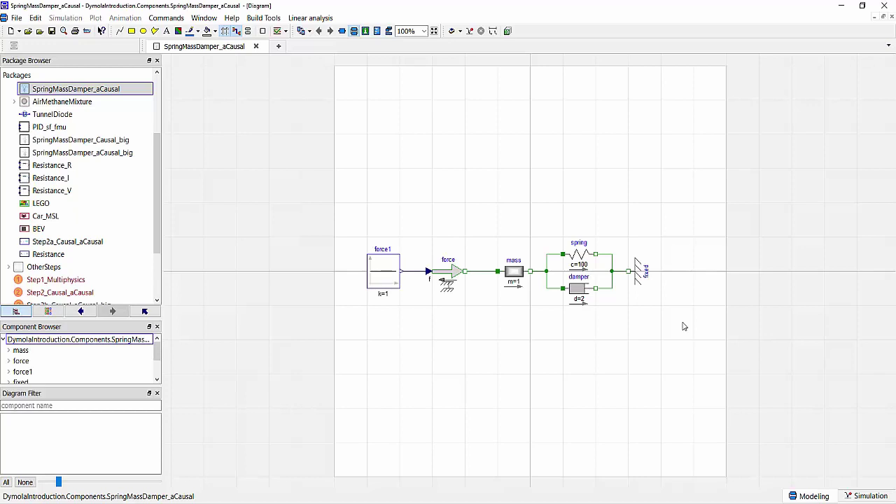
left_click(317, 32)
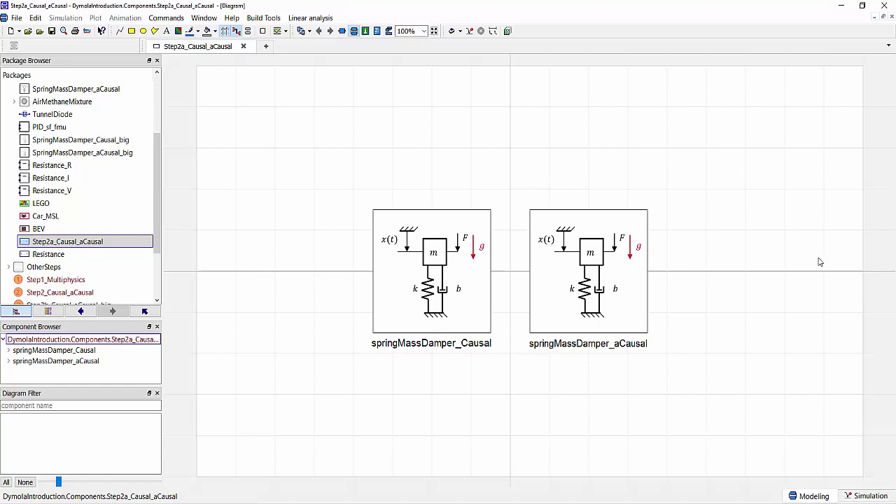
Simulate Step2a_Causal_aCausal and plot the identical causal and acausal damped oscillations.
left_click(470, 31)
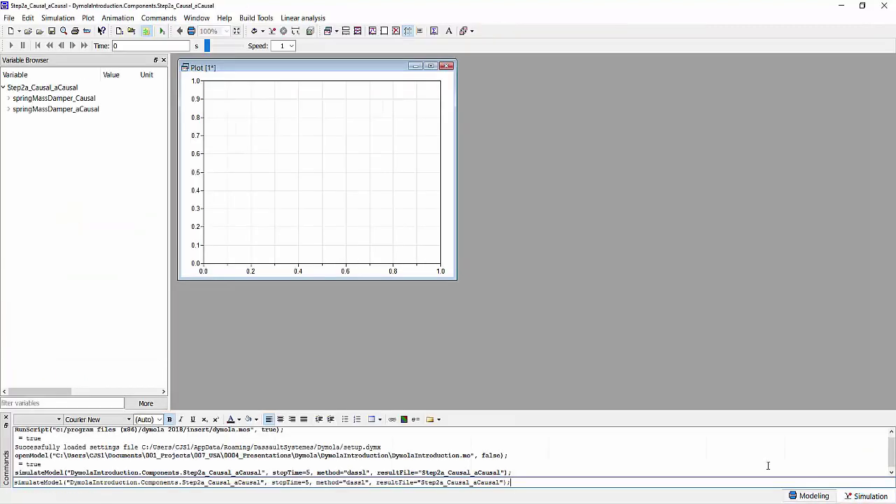
left_click(158, 17)
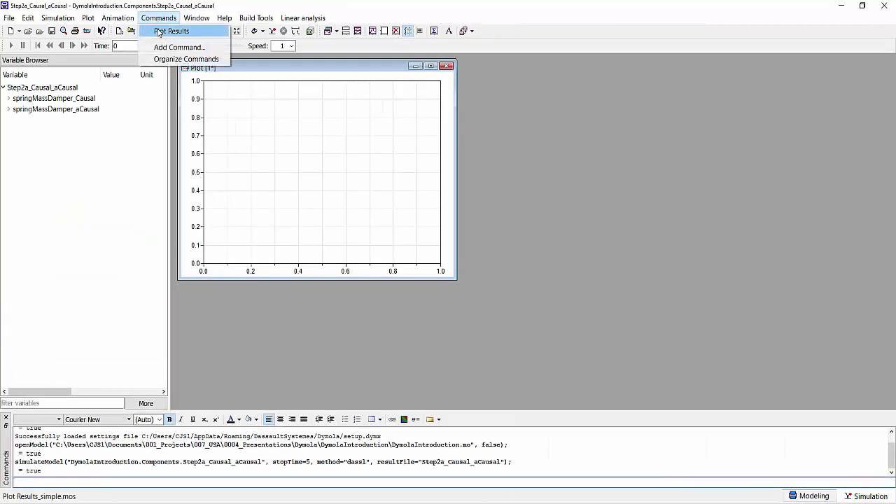
left_click(161, 31)
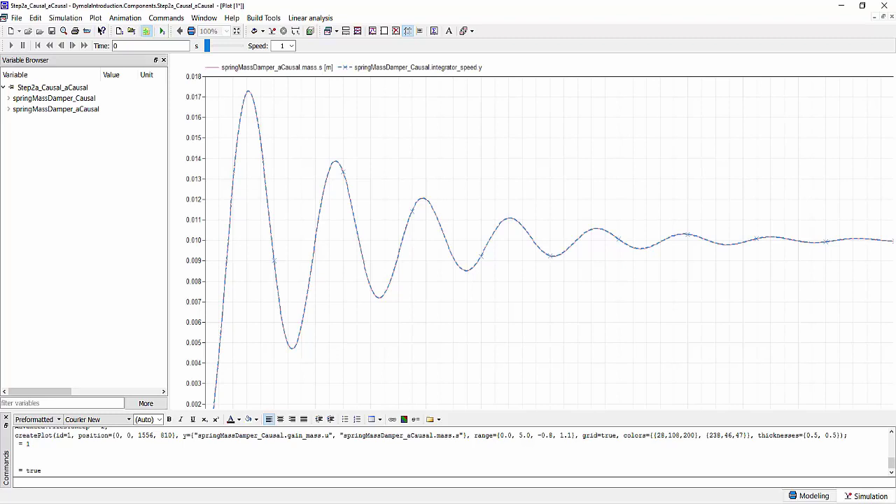
left_click(815, 496)
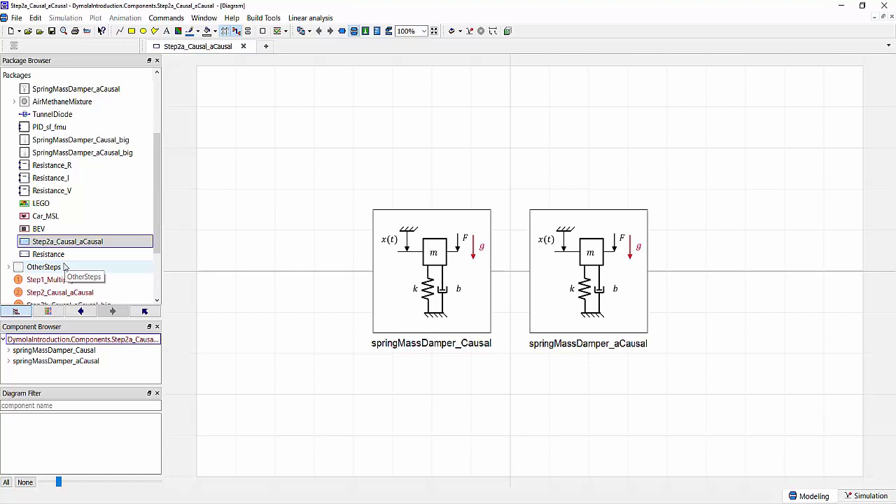
Open Step2b_Causal_aCausal_big and view springMassDamper_Causal_big's two-mass block diagram.
scroll(63, 267, "down", 1)
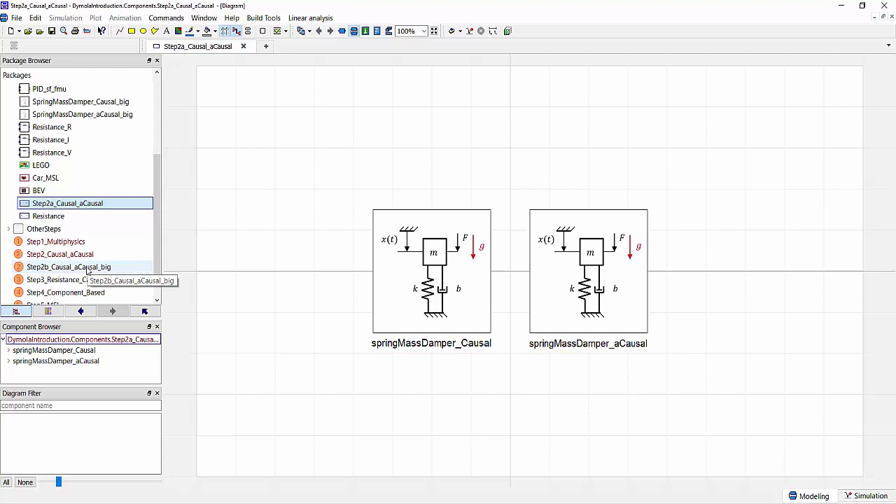
left_click(88, 269)
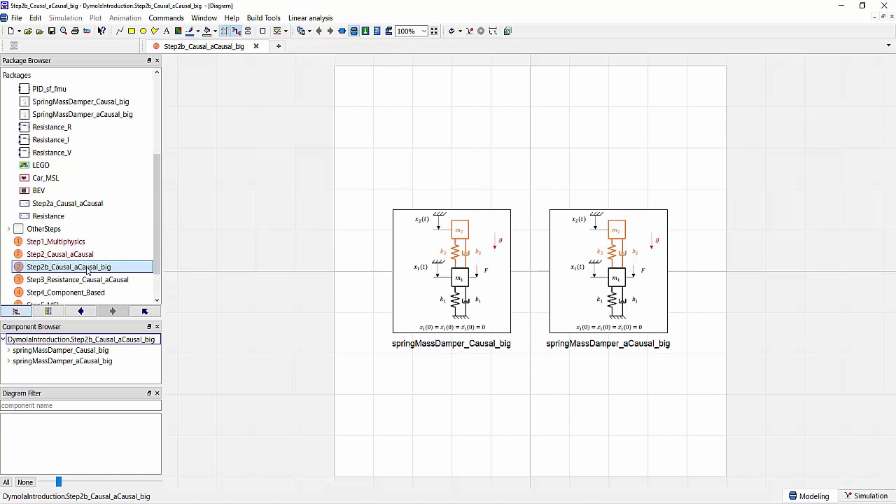
right_click(412, 262)
left_click(485, 20)
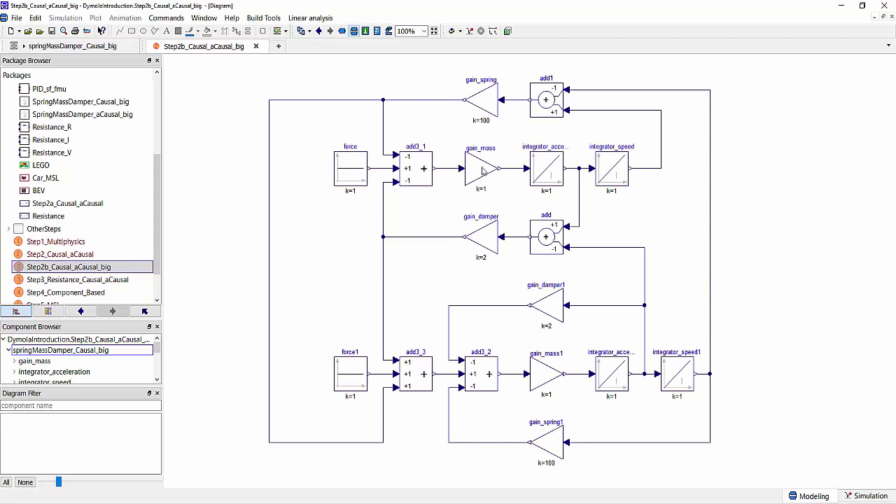
Show springMassDamper_aCausal_big's two masses, springs and dampers chained to a fixed support.
left_click(319, 31)
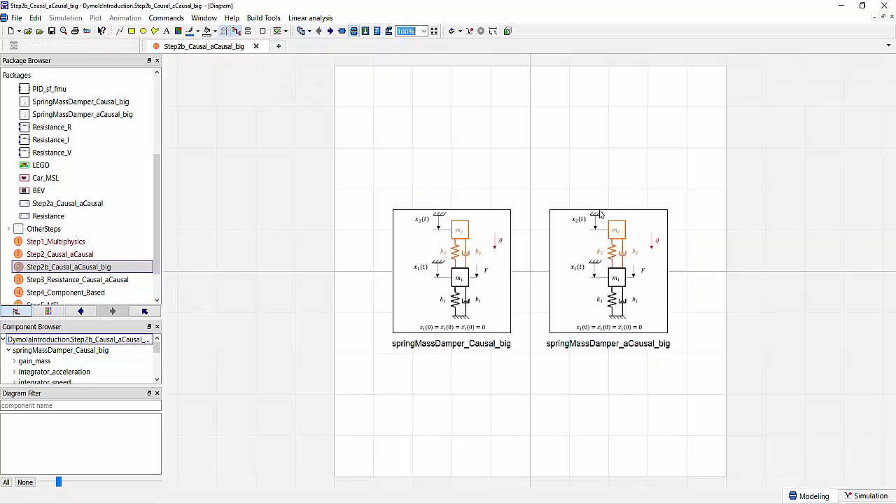
right_click(571, 245)
left_click(654, 9)
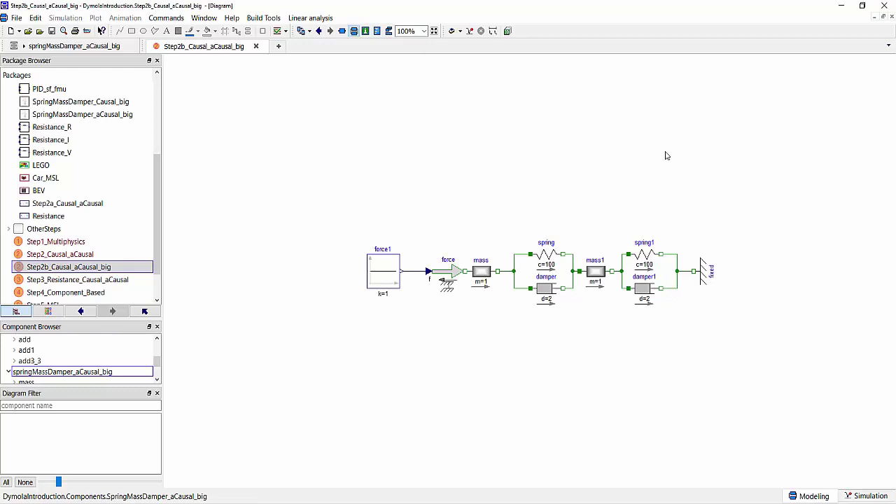
left_click(23, 45)
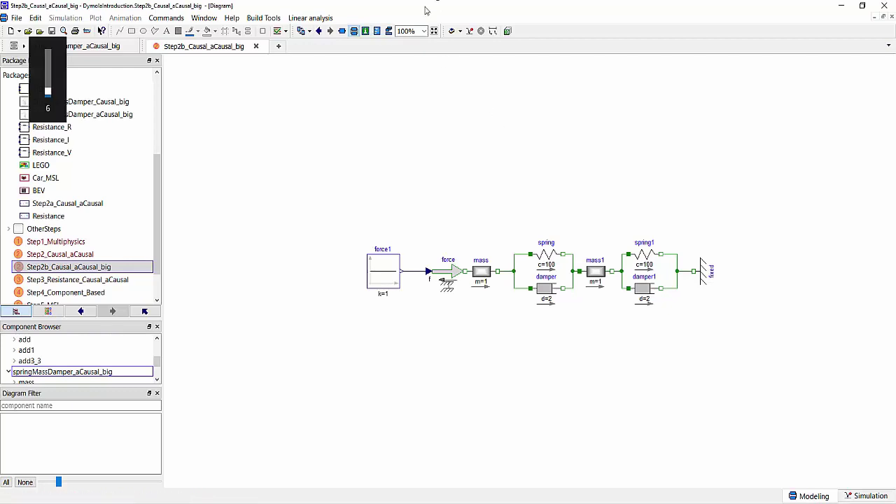
Simulate Step2b_Causal_aCausal_big and plot its overlapping causal and acausal two-mass responses.
left_click(42, 40)
left_click(468, 31)
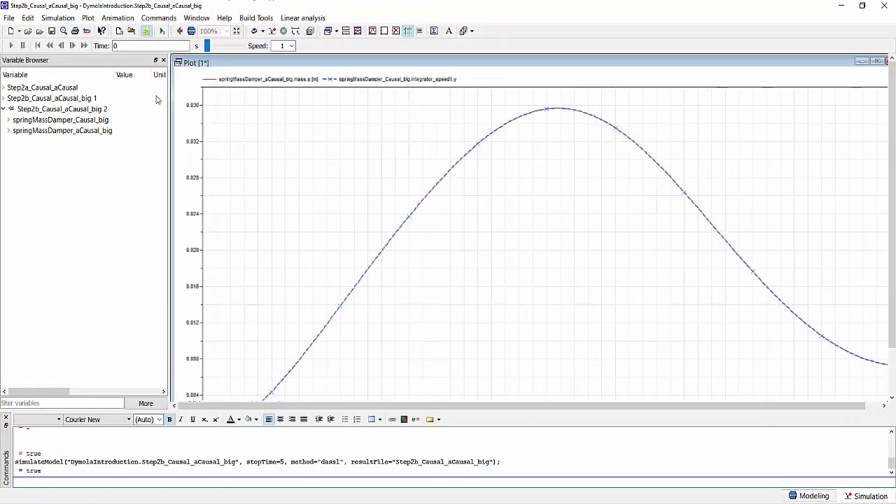
left_click(163, 32)
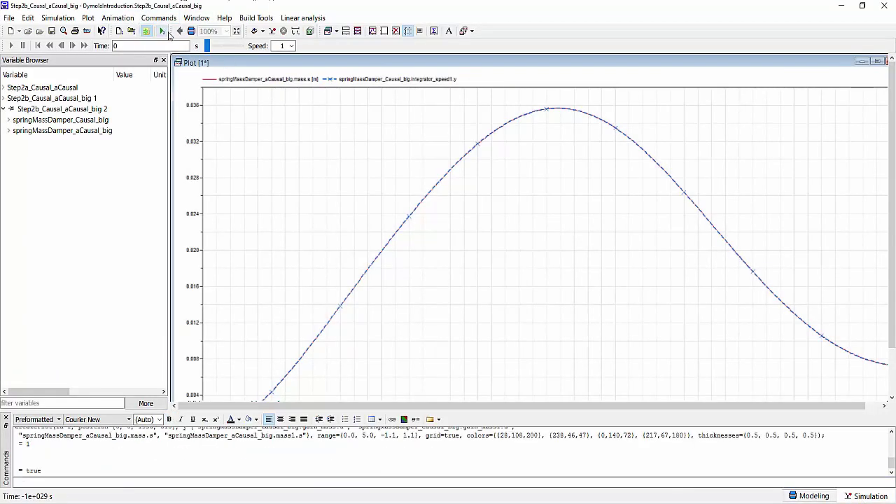
left_click(878, 61)
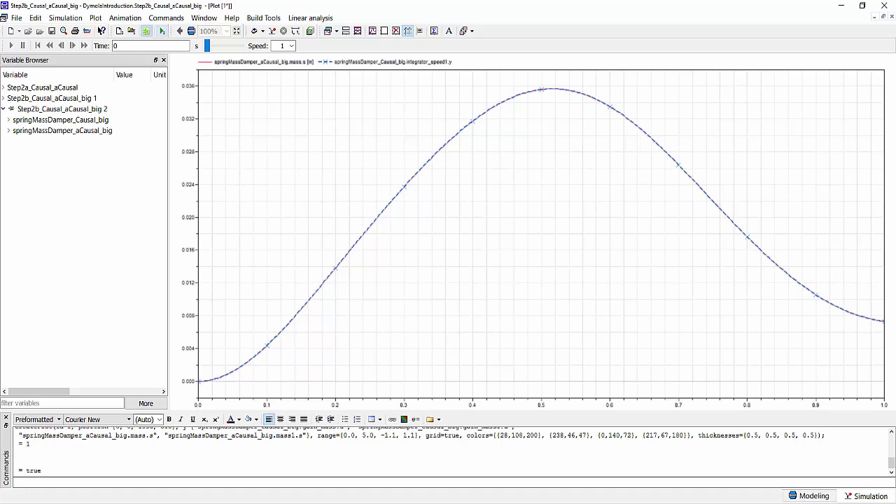
left_click(825, 499)
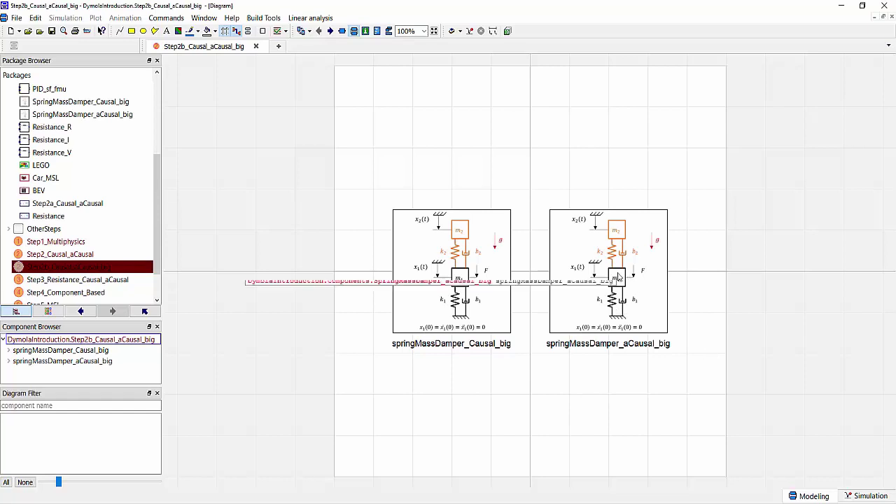
Open the SpringMassDamper_aCausal_big class and delete its upper spring (c=100).
right_click(577, 267)
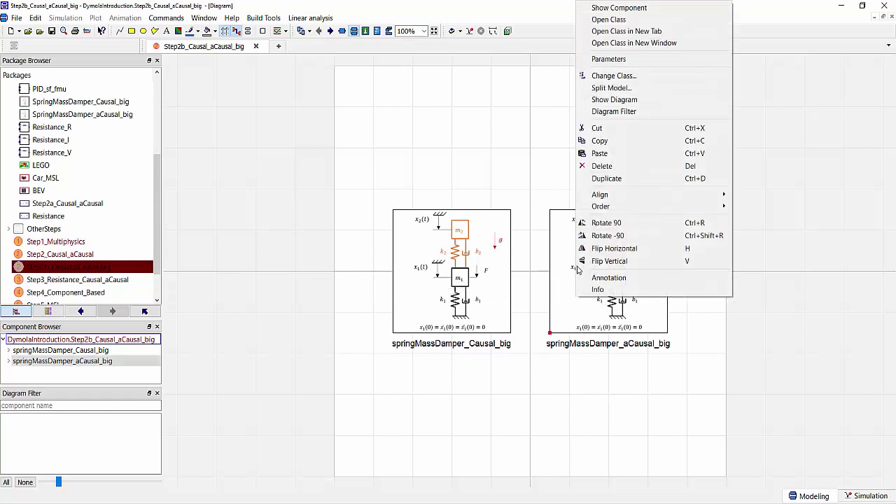
left_click(629, 22)
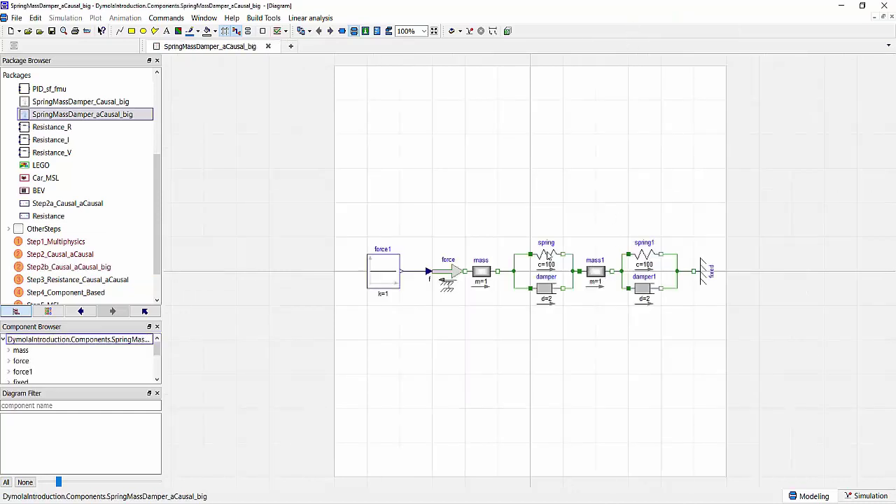
left_click(545, 257)
key("Delete")
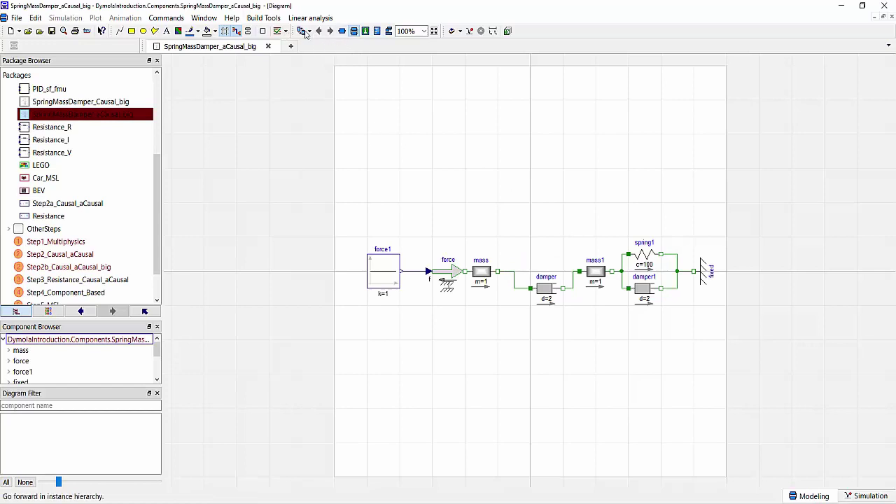
From Step2b_Causal_aCausal_big, open SpringMassDamper_Causal_big and select its gain_spring block (k=100).
left_click(65, 269)
right_click(464, 297)
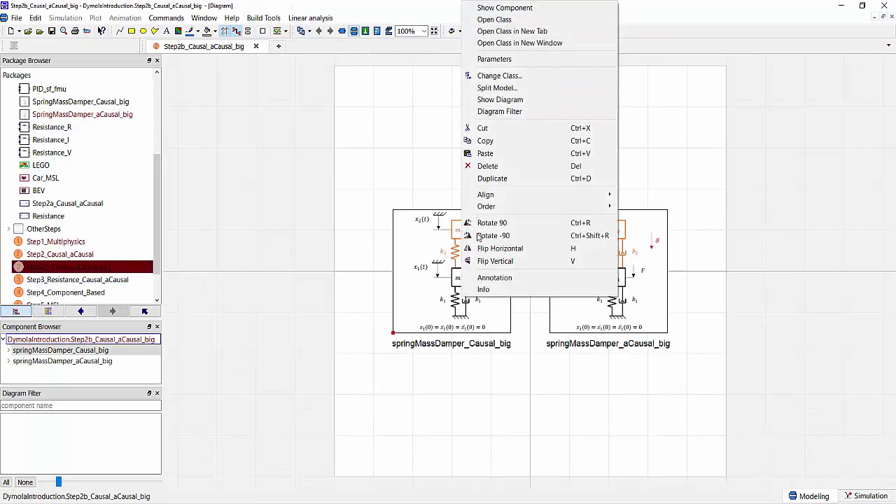
left_click(499, 19)
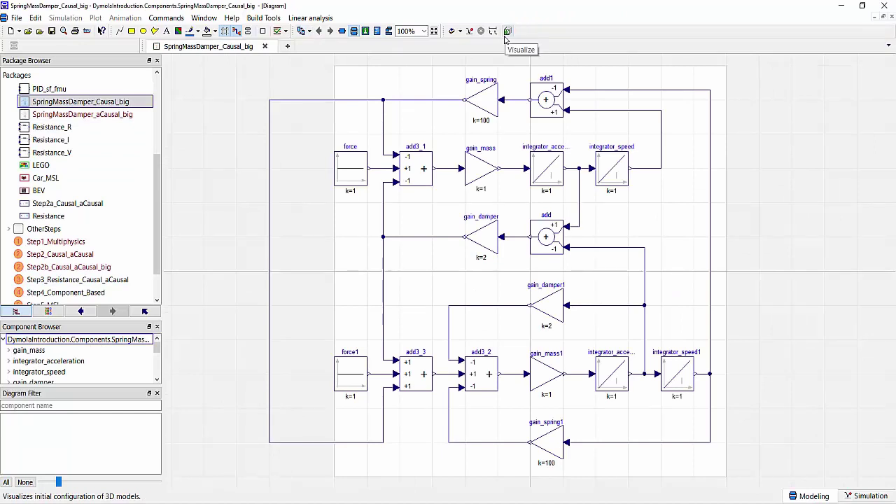
left_click(488, 102)
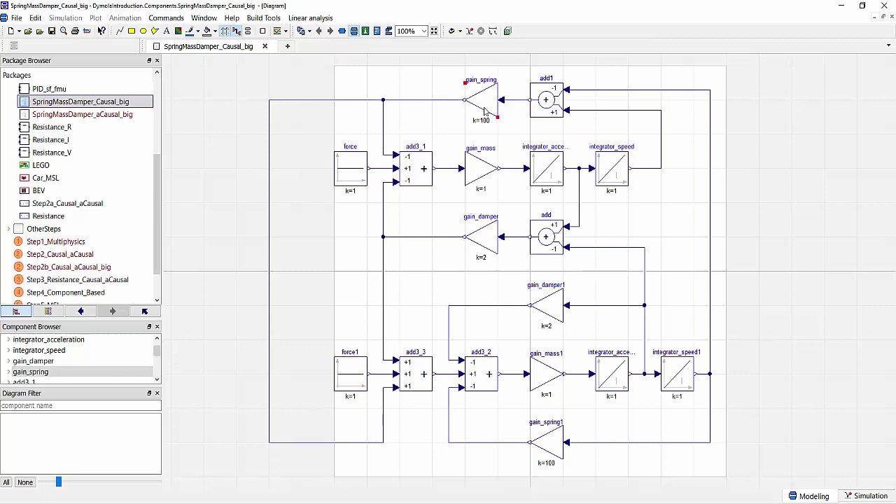
left_click(435, 121)
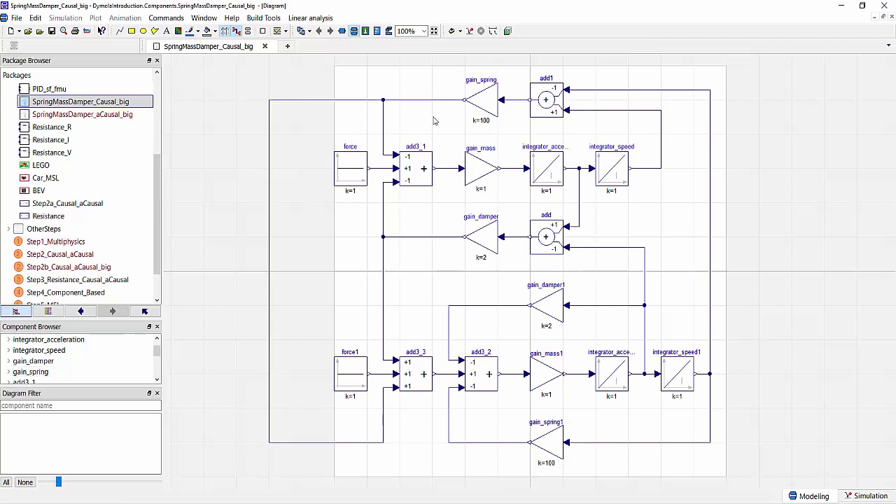
Open Step3_Resistance_Causal_aCausal and inspect the Resistance_R and Resistance_I model diagrams.
left_click(110, 280)
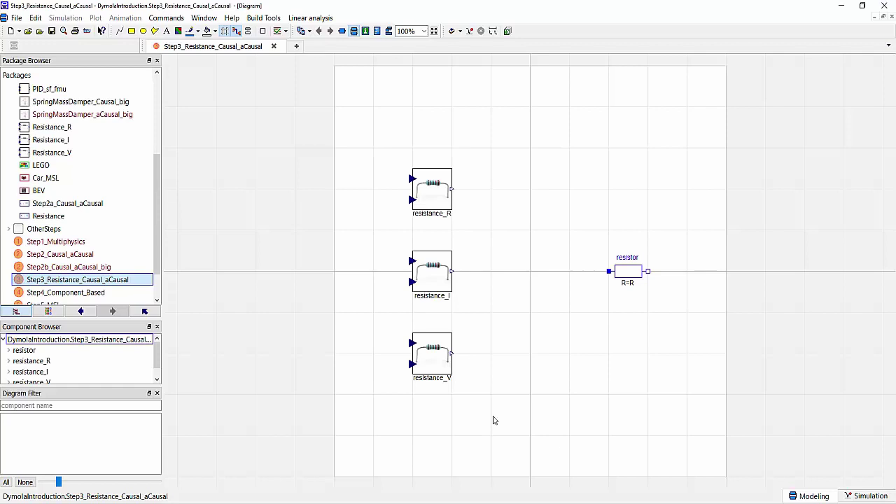
left_click(436, 197)
right_click(436, 197)
left_click(476, 161)
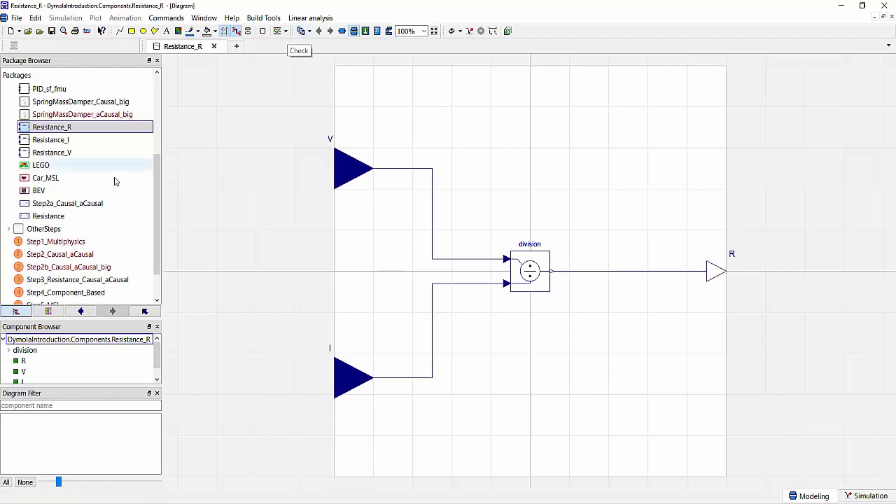
left_click(77, 280)
right_click(442, 290)
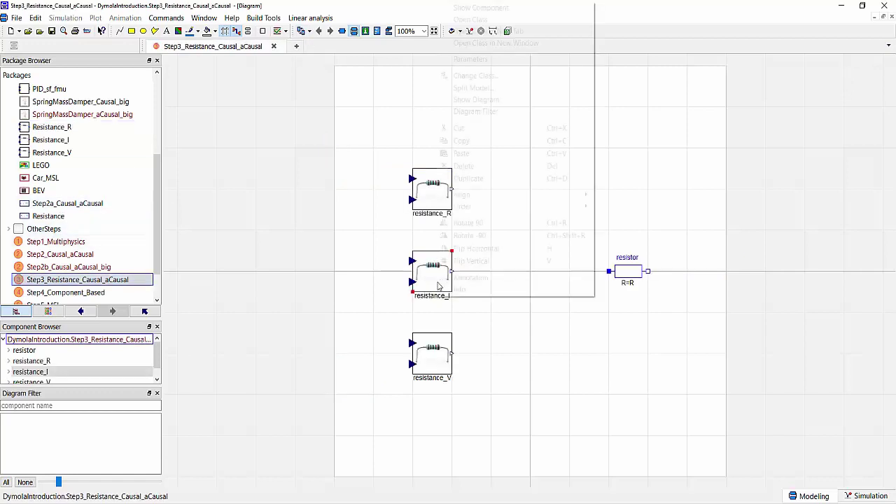
left_click(497, 20)
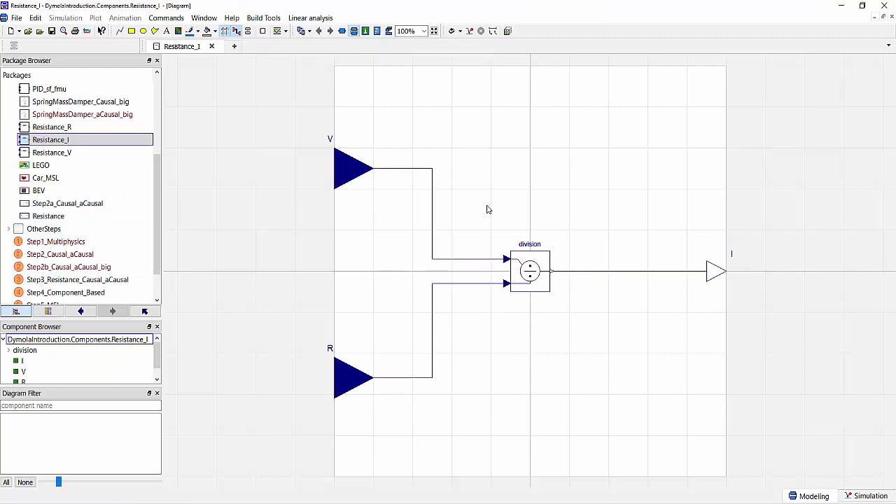
Open the library Modelica.Electrical.Analog.Basic.Resistor class behind the acausal resistor.
double_click(68, 281)
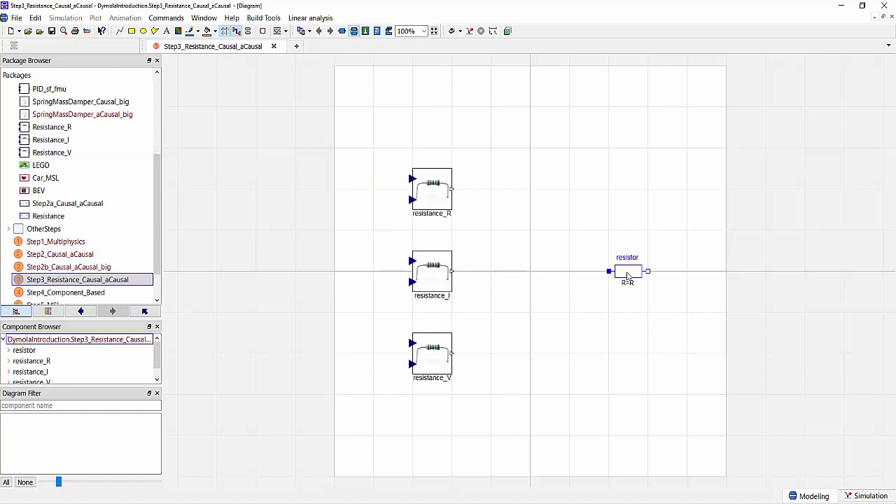
right_click(628, 276)
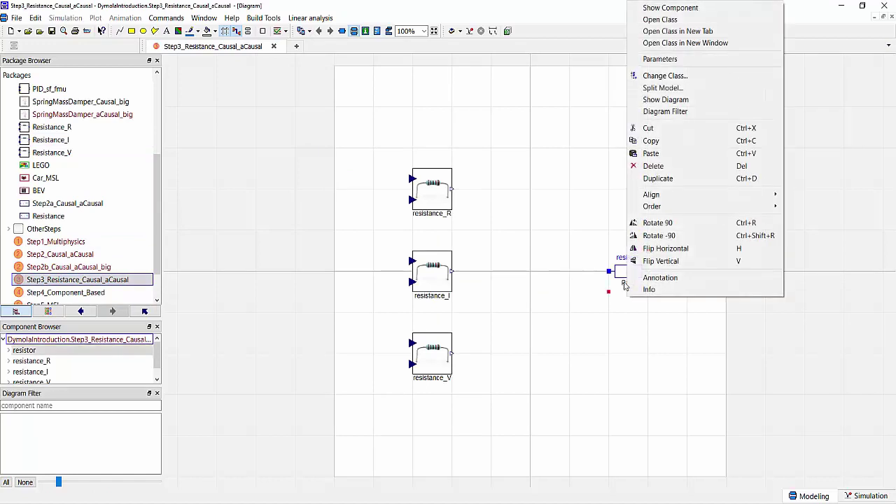
left_click(677, 21)
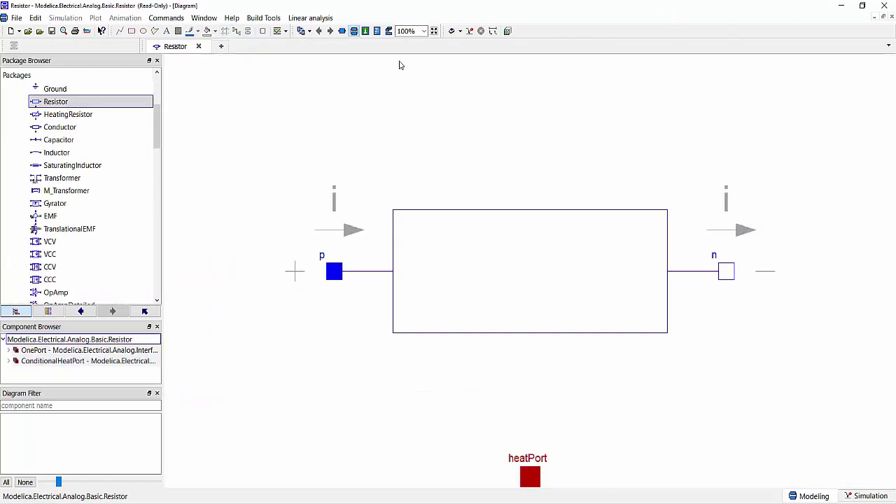
Show the Resistor's Modelica text and highlight the equation v = R_actual*i.
left_click(377, 32)
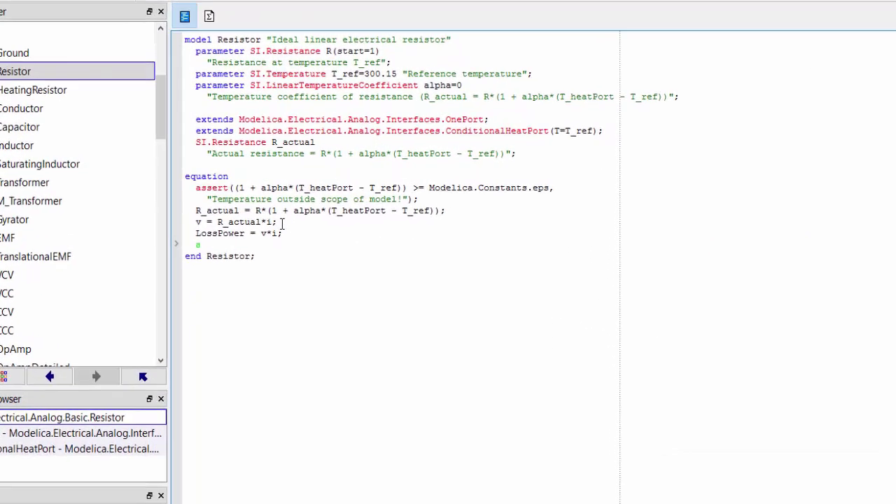
left_click_drag(301, 232, 205, 233)
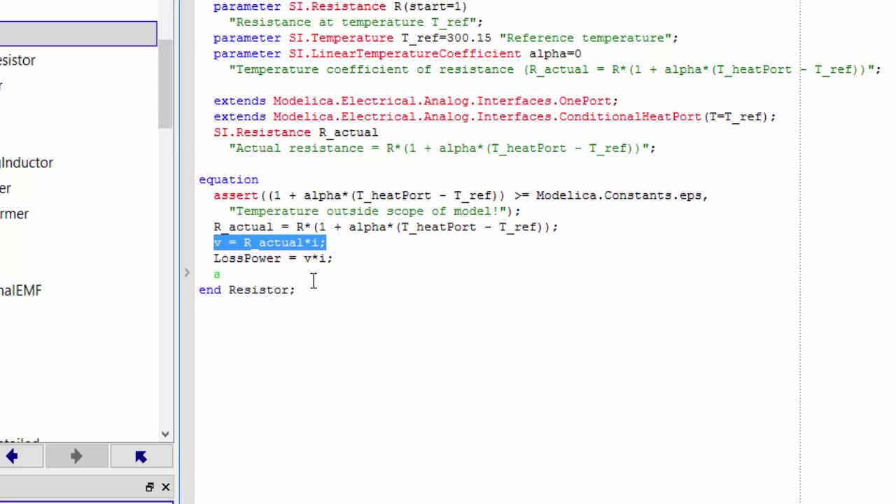
left_click(685, 320)
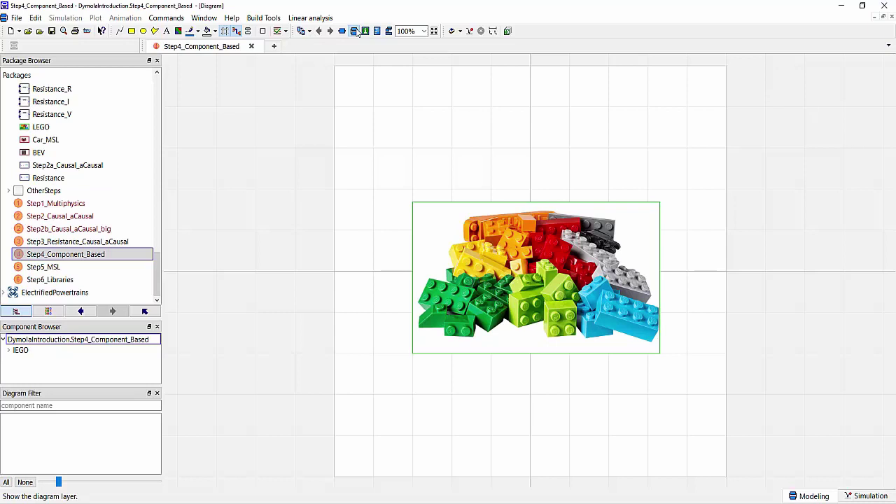
Open the LEGO motor model from the LEGO picture, then switch to Step5_MSL.
right_click(528, 212)
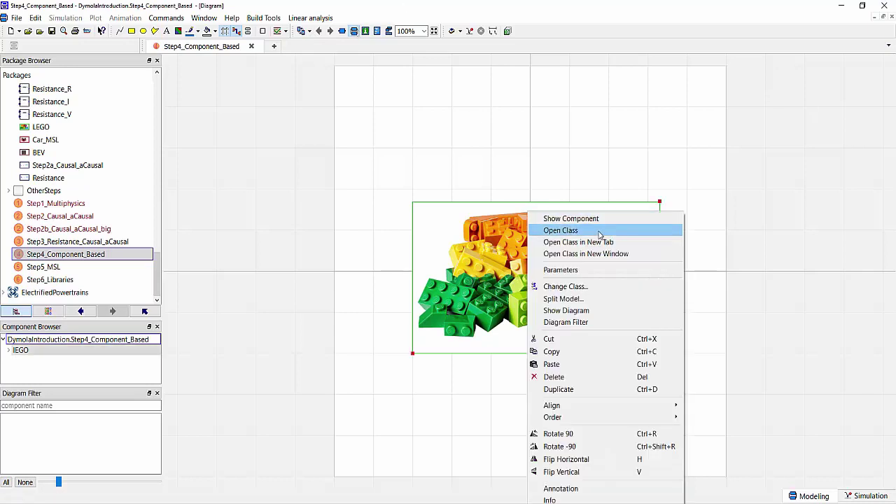
key("Escape")
double_click(599, 236)
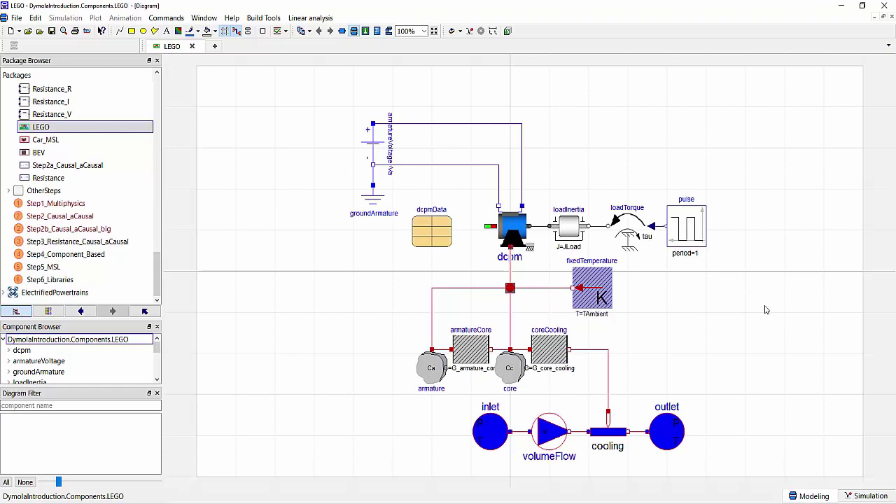
left_click(73, 270)
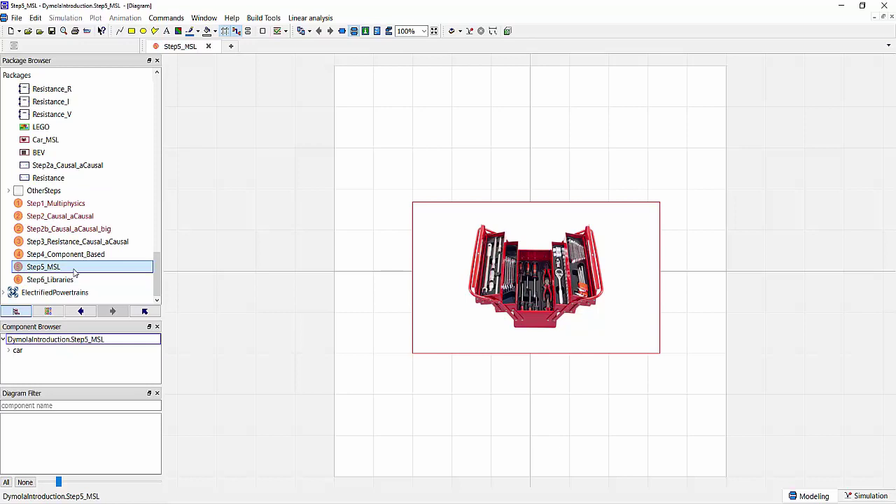
Scroll to the Modelica Standard Library and briefly expand, then collapse, the Electrical package.
left_click_drag(157, 260, 159, 135)
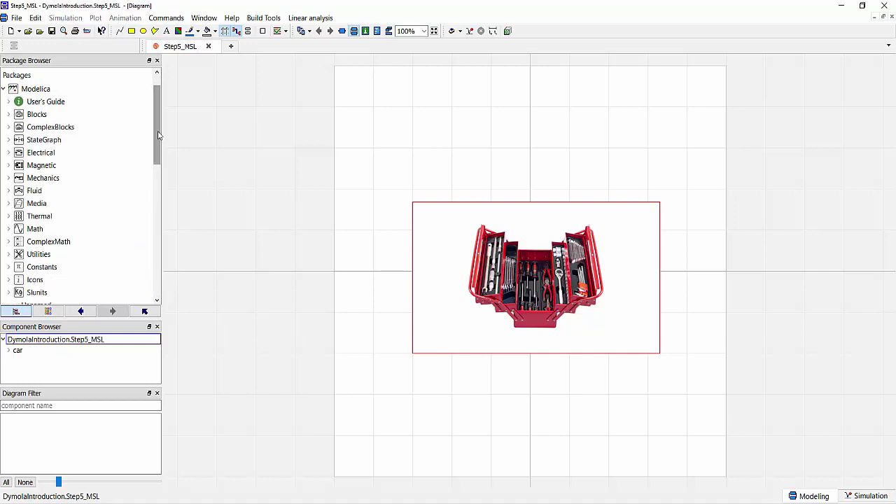
left_click(9, 153)
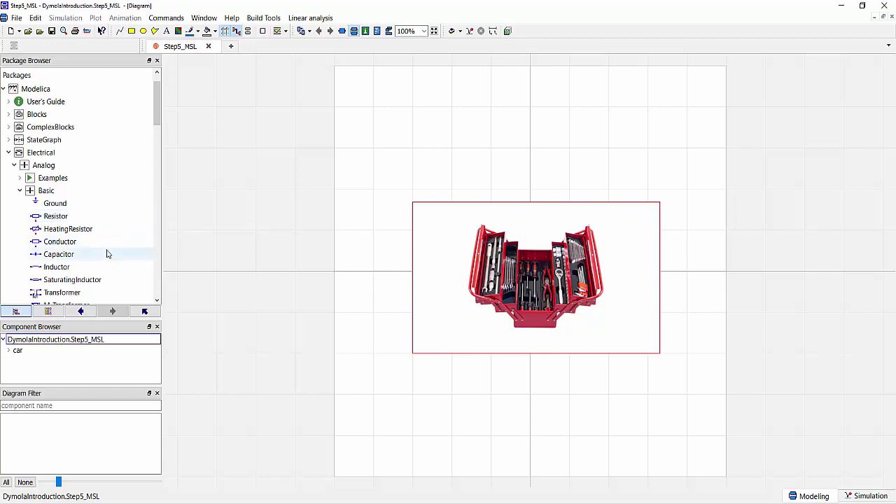
left_click(8, 152)
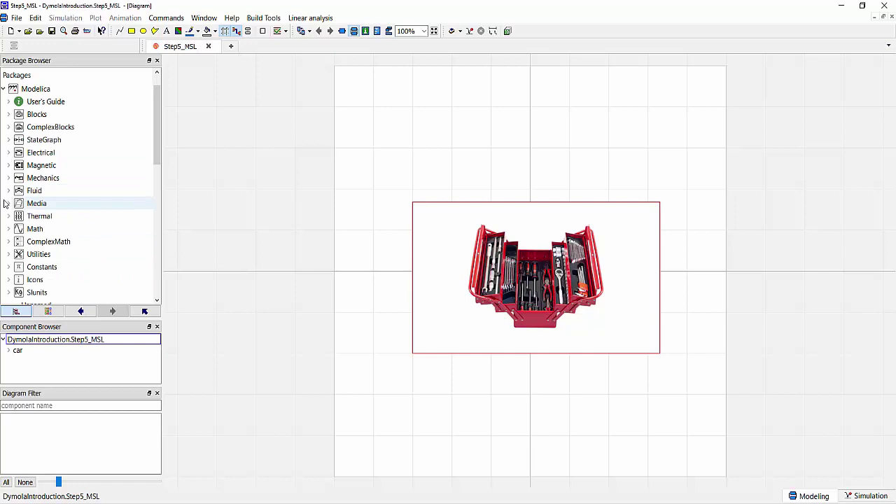